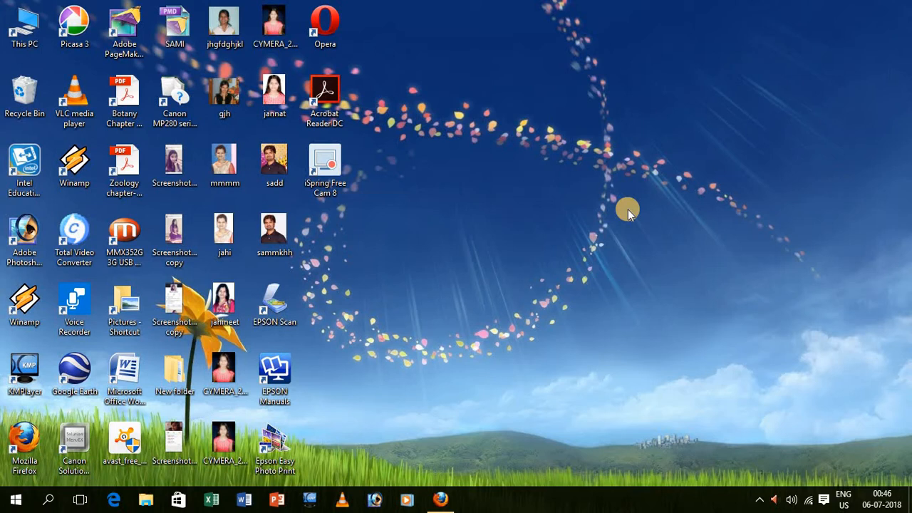
pyautogui.rightClick(457, 148)
pyautogui.click(484, 190)
pyautogui.rightClick(444, 167)
pyautogui.click(475, 205)
pyautogui.rightClick(458, 177)
pyautogui.click(482, 211)
# Launch Microsoft Word by running the command winword.
pyautogui.press('super+r')
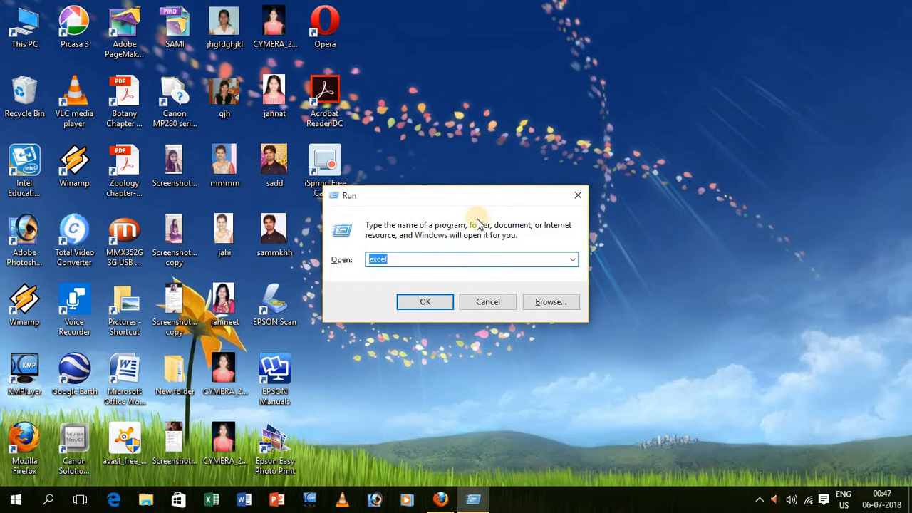
pyautogui.press('BackSpace')
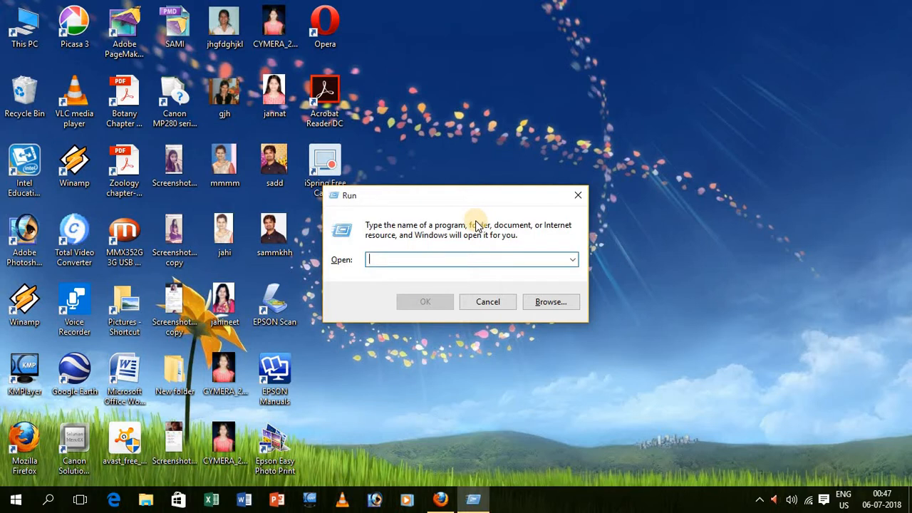
pyautogui.write('winword')
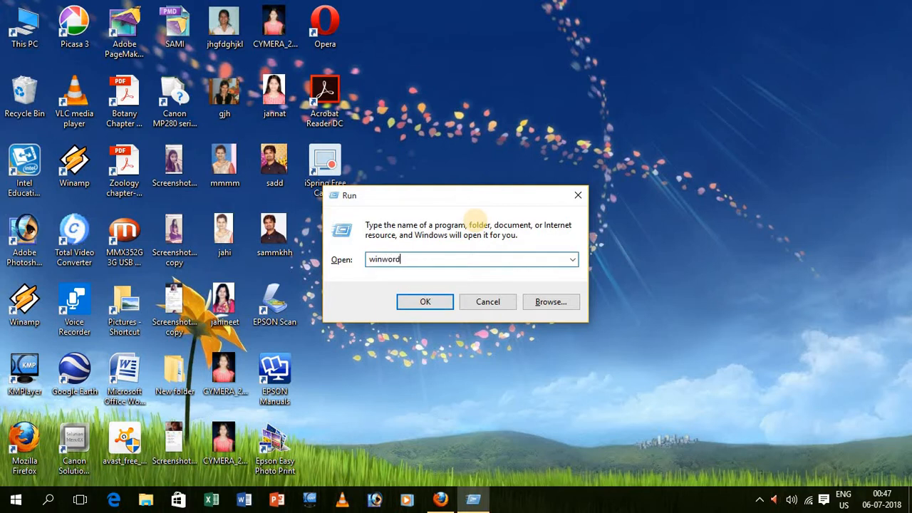
pyautogui.click(408, 304)
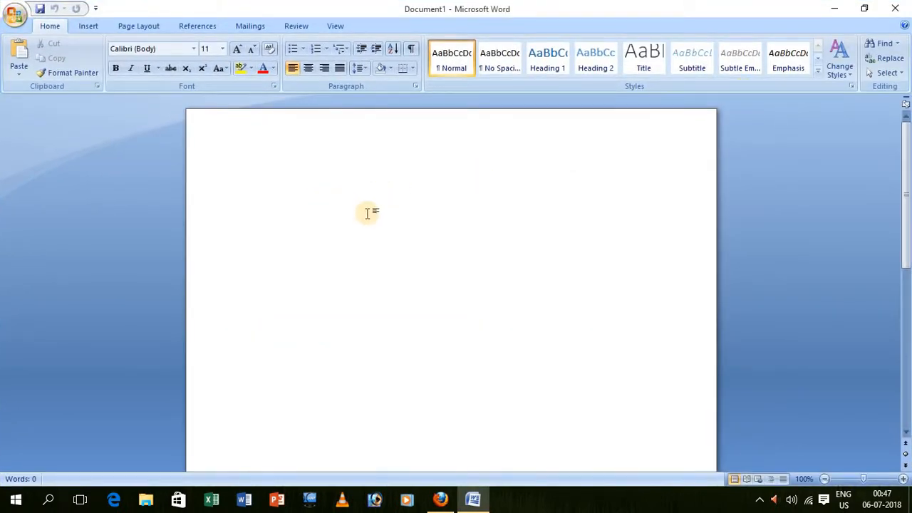
# Enter the words "Dog", "frog" and "fox" separated by tabs, followed by "monkey", on the first line.
pyautogui.scroll(-1, 408, 196)
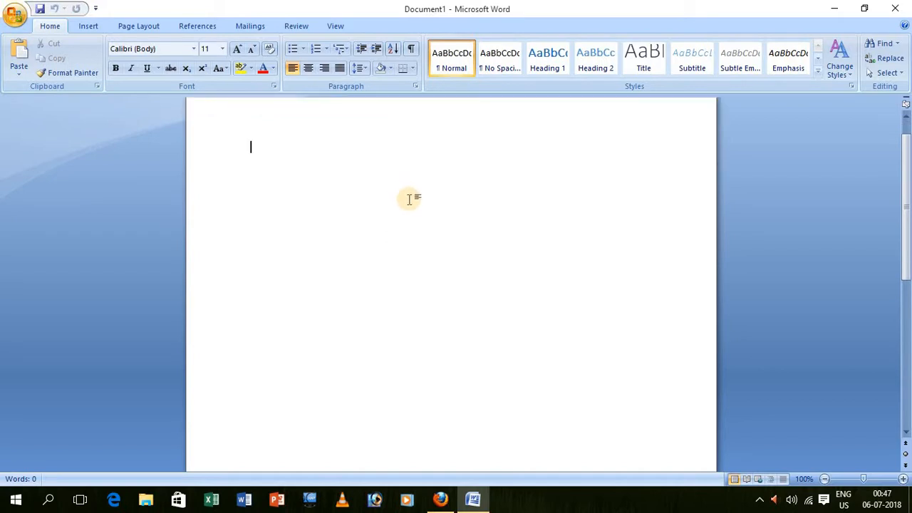
pyautogui.scroll(1, 409, 199)
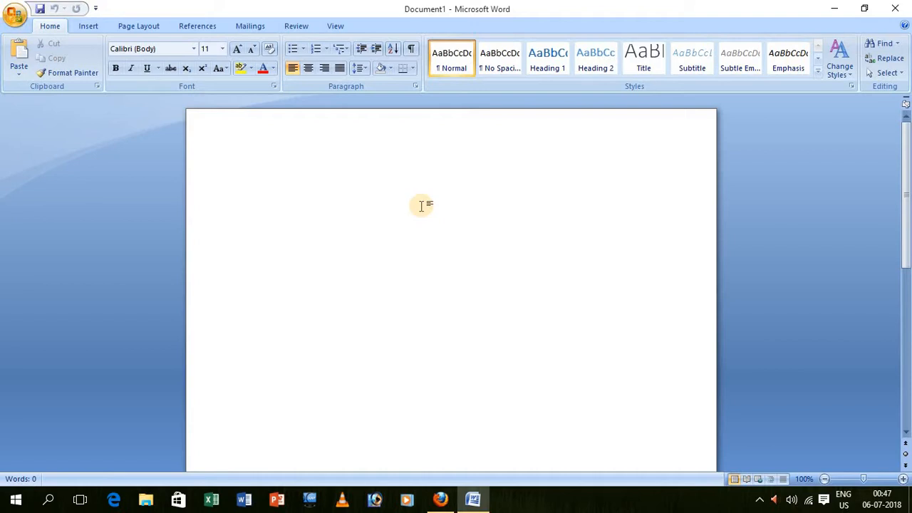
pyautogui.write('dog fro')
pyautogui.press('BackSpace')
pyautogui.press('BackSpace')
pyautogui.press('BackSpace')
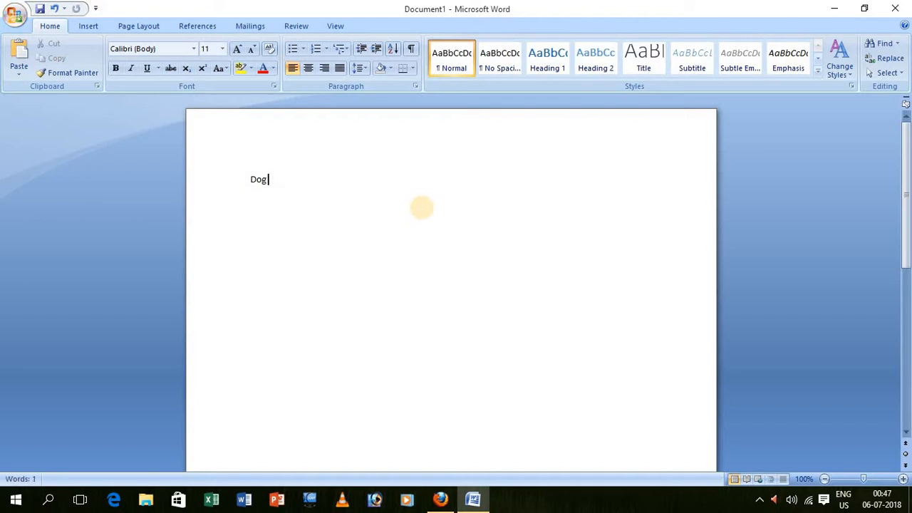
pyautogui.press('Tab')
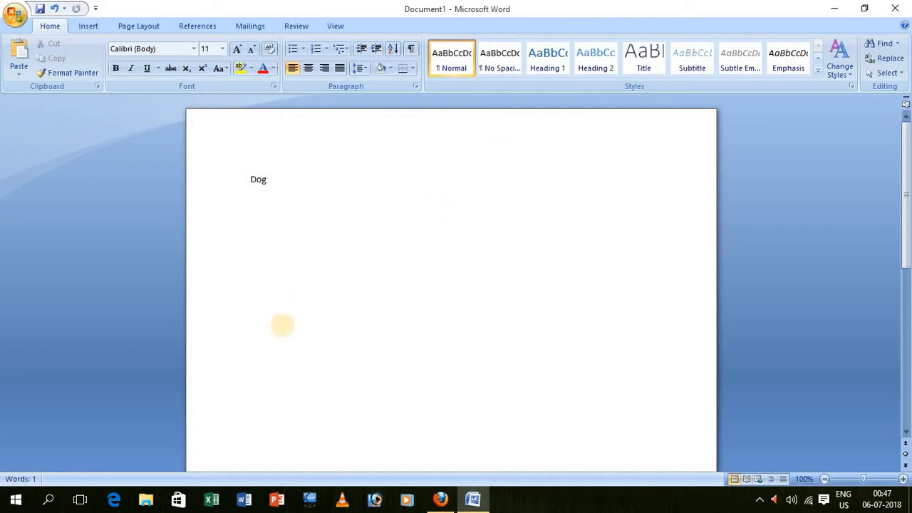
pyautogui.write('frog fox')
pyautogui.press('BackSpace')
pyautogui.press('BackSpace')
pyautogui.press('BackSpace')
pyautogui.press('BackSpace')
pyautogui.press('Tab')
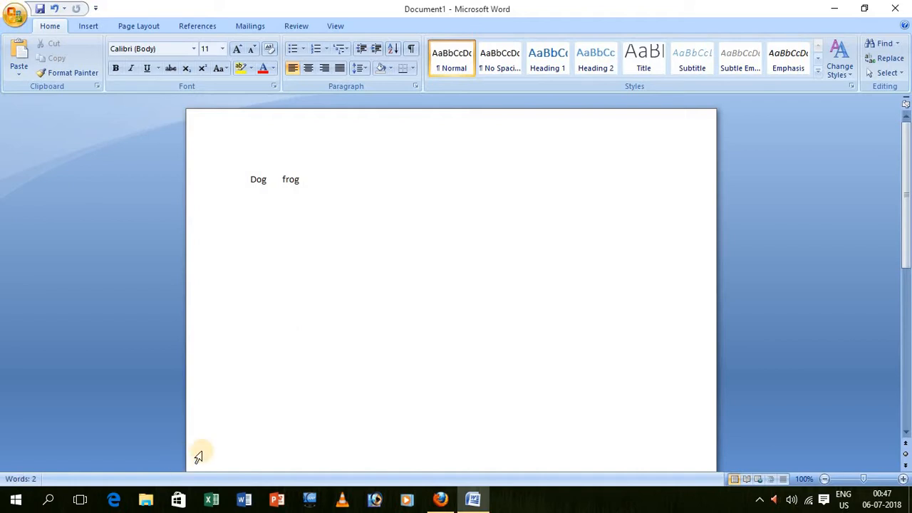
pyautogui.write('fox')
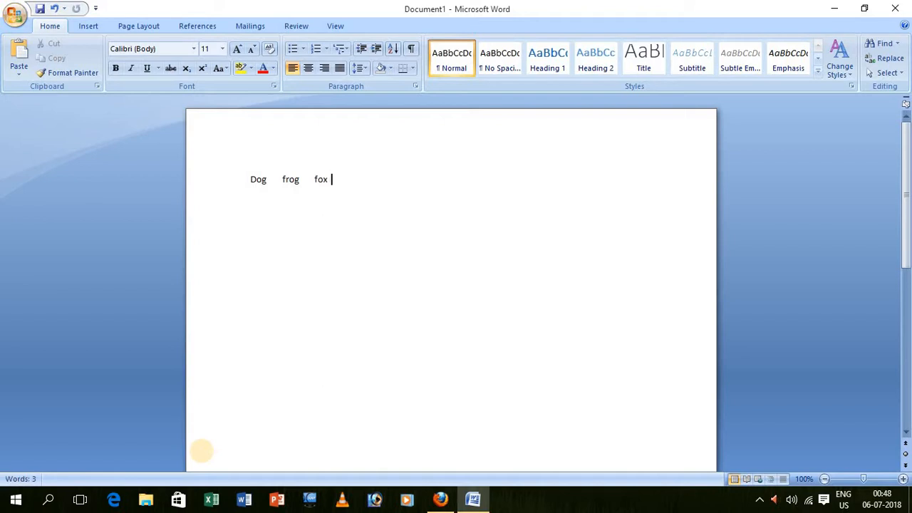
pyautogui.write(' monkey')
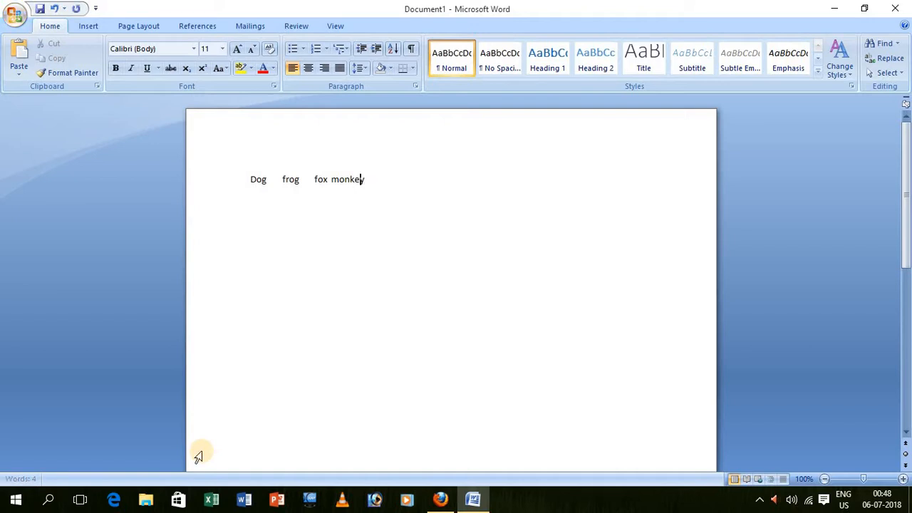
# Copy the entire line of animal words.
pyautogui.press('Left')
pyautogui.press('Left')
pyautogui.press('Left')
pyautogui.press('Left')
pyautogui.press('Left')
pyautogui.press('Left')
pyautogui.hotkey('ctrl', 'a')
pyautogui.hotkey('ctrl', 'c')
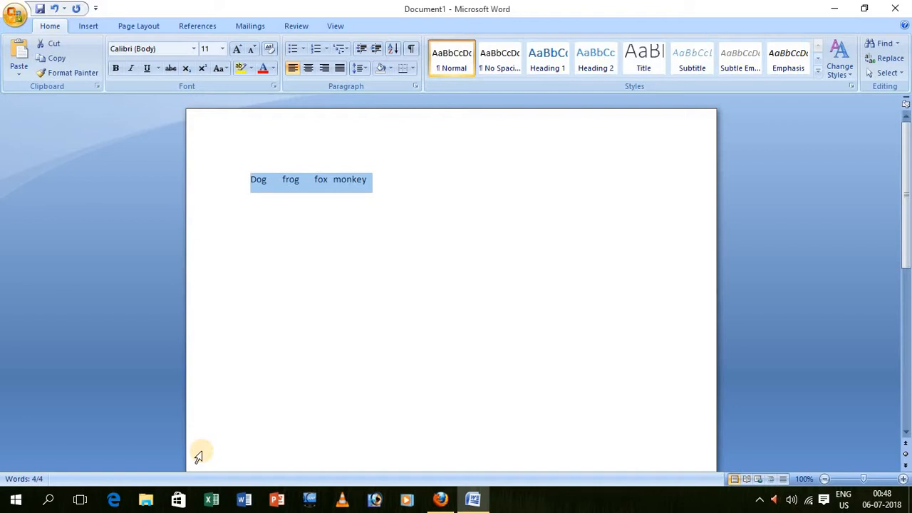
# Paste the copied line 12 times from the end of the first line, entering "vv" and "vvvv" between the pastes.
pyautogui.click(373, 179)
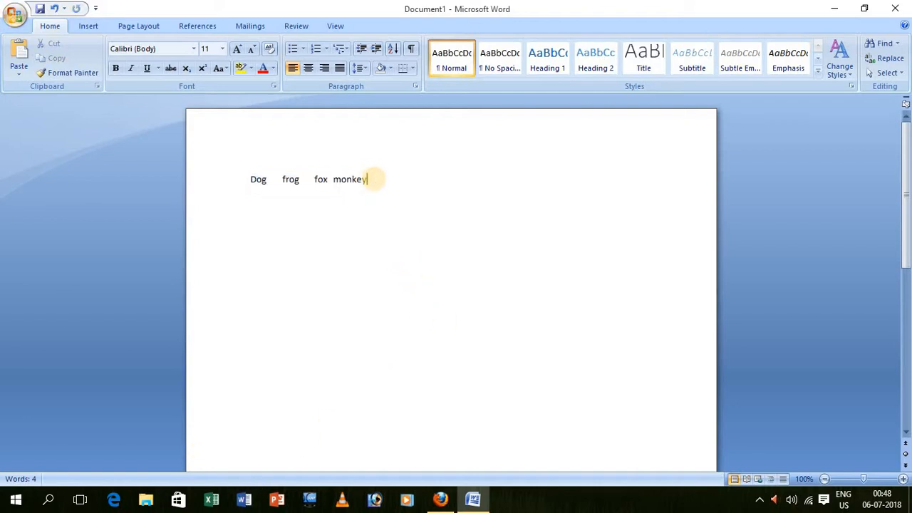
pyautogui.hotkey('ctrl', 'v')
pyautogui.hotkey('ctrl', 'v')
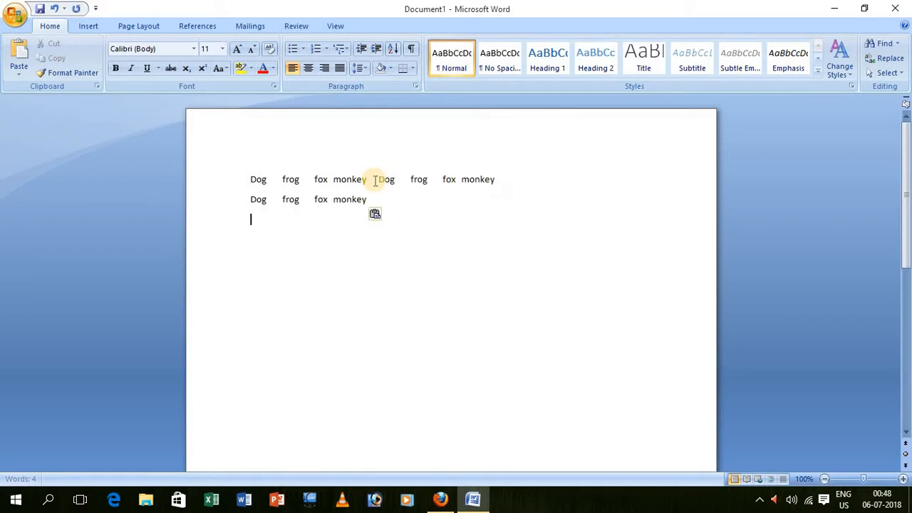
pyautogui.hotkey('ctrl', 'v')
pyautogui.hotkey('ctrl', 'v')
pyautogui.hotkey('ctrl', 'v')
pyautogui.hotkey('ctrl', 'v')
pyautogui.write('vv')
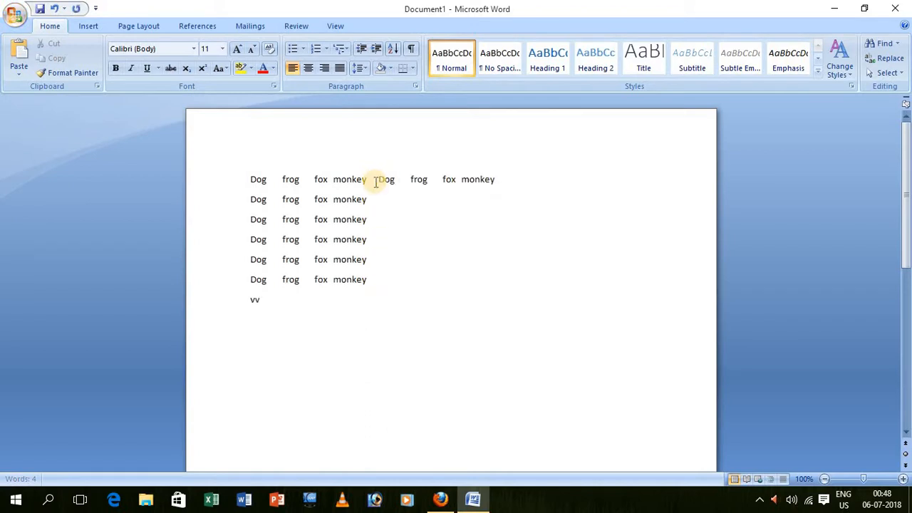
pyautogui.hotkey('ctrl', 'v')
pyautogui.hotkey('ctrl', 'v')
pyautogui.hotkey('ctrl', 'v')
pyautogui.hotkey('ctrl', 'v')
pyautogui.hotkey('ctrl', 'v')
pyautogui.write('vvvv')
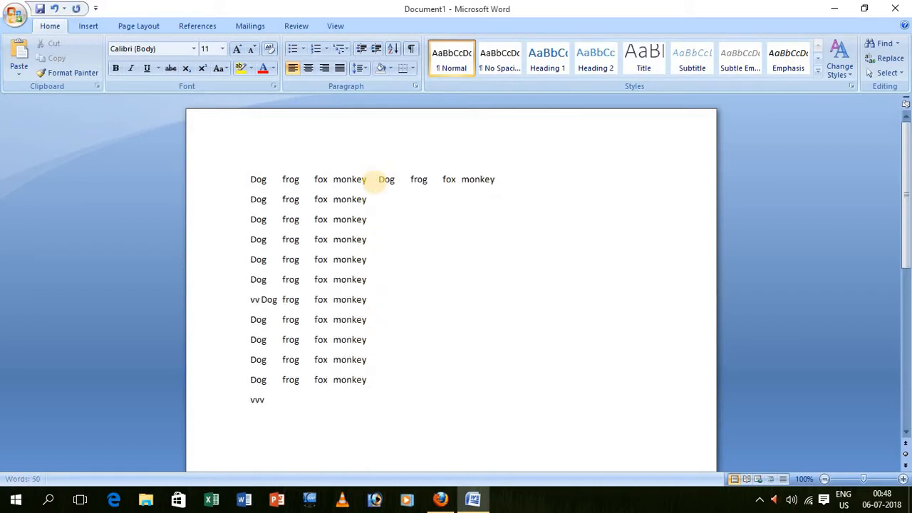
pyautogui.hotkey('ctrl', 'v')
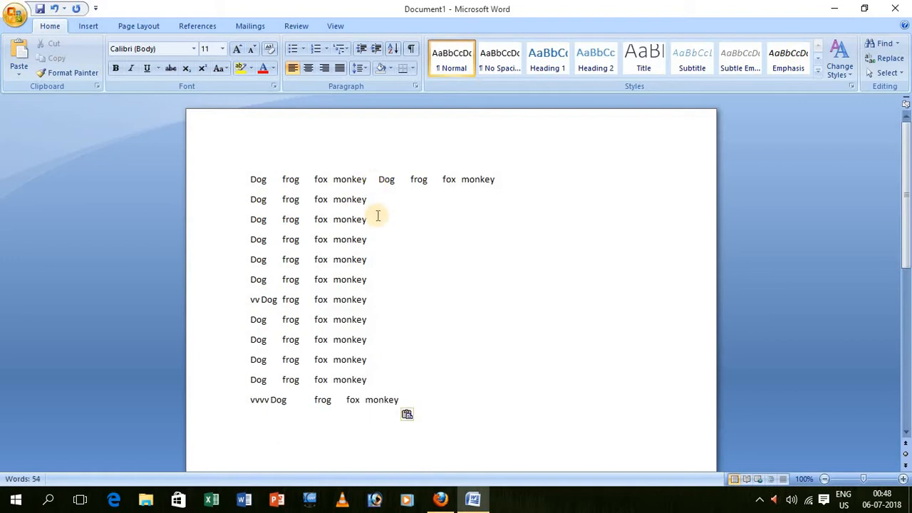
# Paste the copied line seven more times from the end of the second row.
pyautogui.click(379, 198)
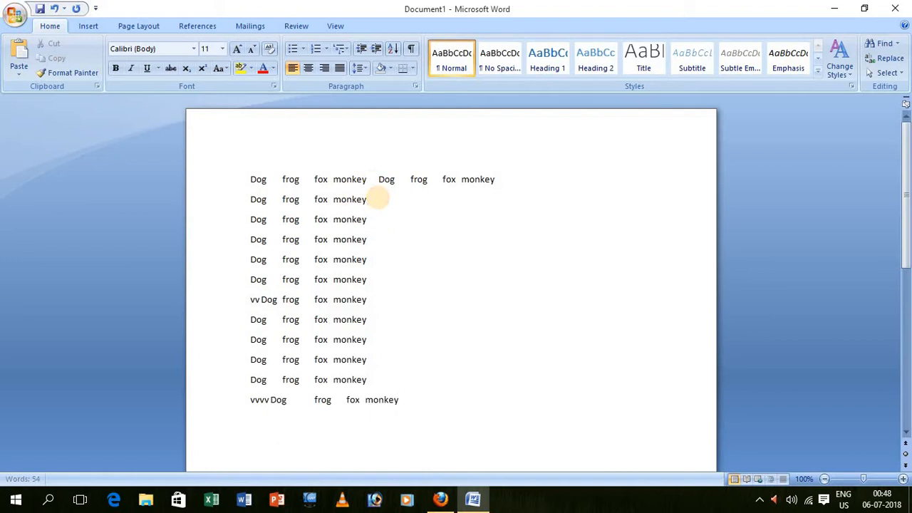
pyautogui.hotkey('ctrl', 'v')
pyautogui.hotkey('ctrl', 'v')
pyautogui.hotkey('ctrl', 'v')
pyautogui.hotkey('ctrl', 'v')
pyautogui.hotkey('ctrl', 'v')
pyautogui.hotkey('ctrl', 'v')
pyautogui.hotkey('ctrl', 'v')
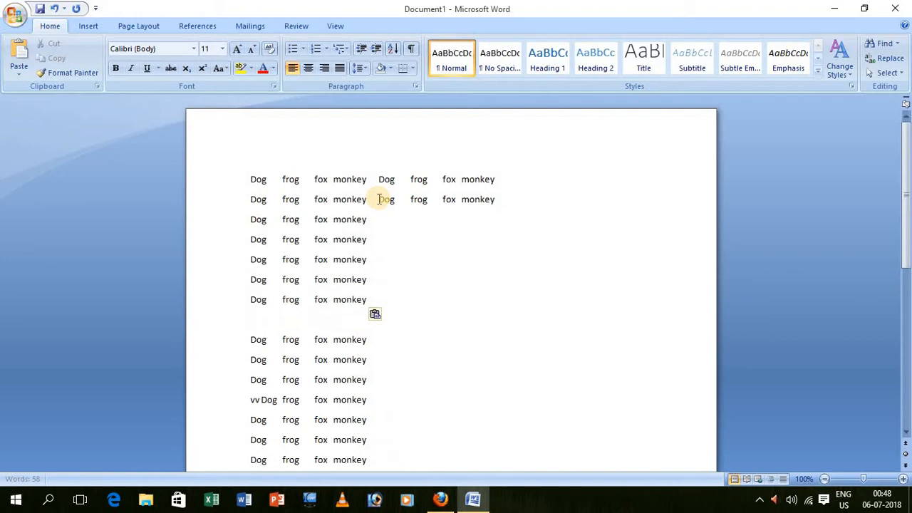
pyautogui.scroll(-7, 435, 265)
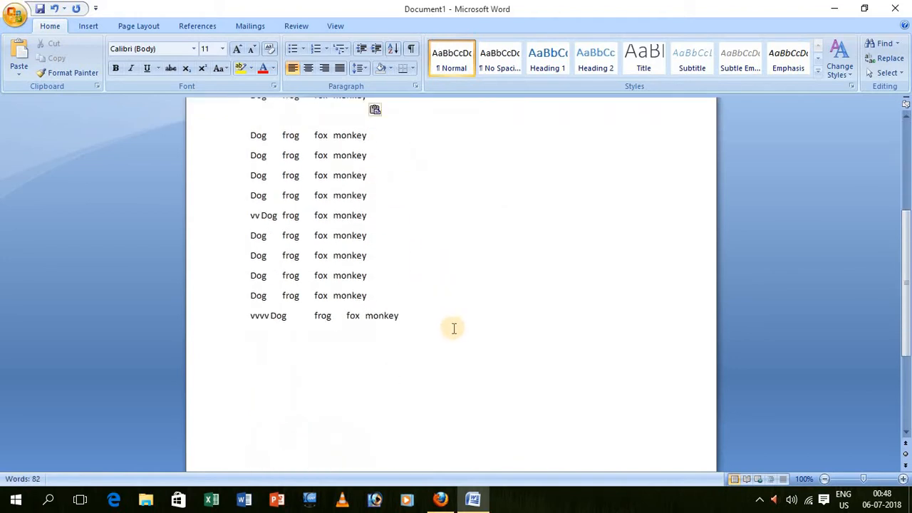
pyautogui.scroll(7, 454, 326)
pyautogui.scroll(-1, 454, 327)
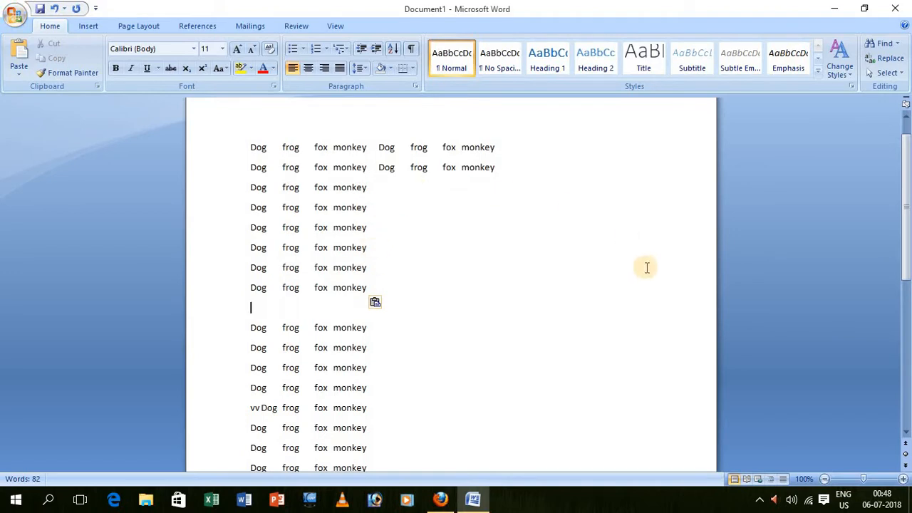
pyautogui.scroll(-3, 795, 439)
pyautogui.click(847, 481)
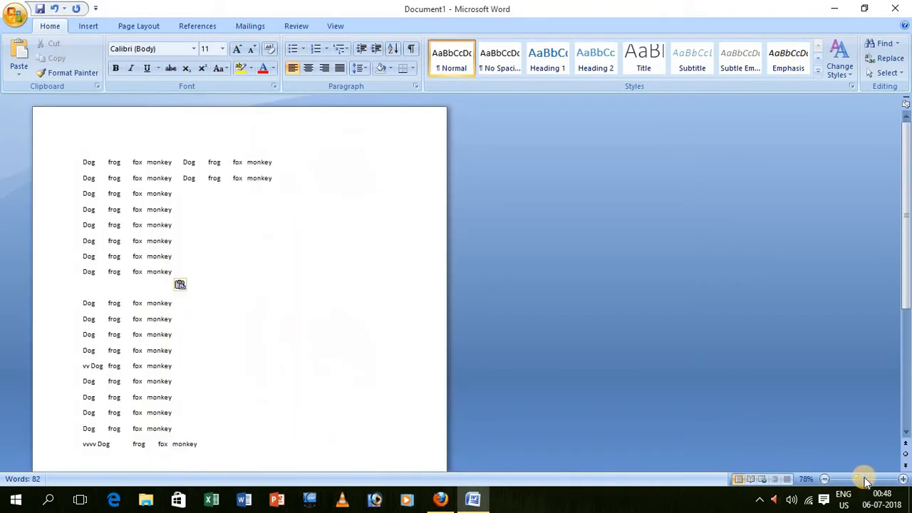
pyautogui.click(865, 482)
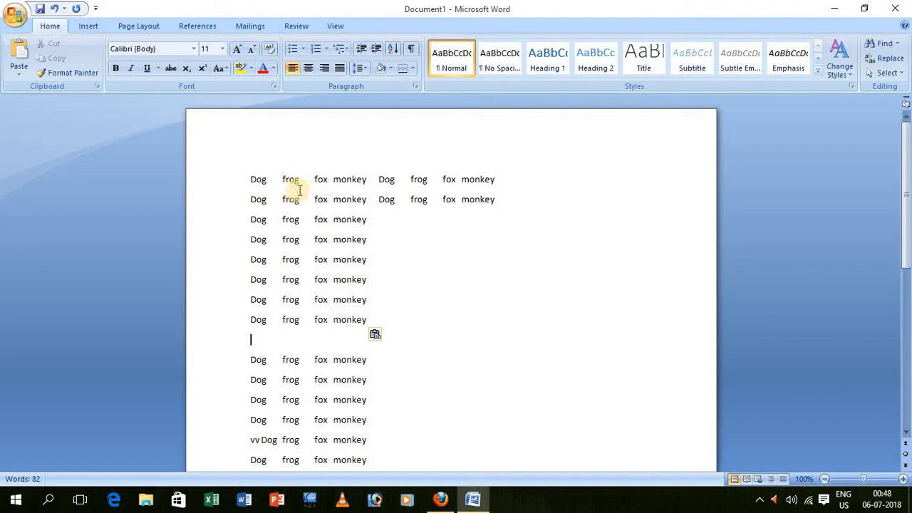
# Select the first "frog" in the first line and find the word's next occurrence.
pyautogui.moveTo(282, 178); pyautogui.dragTo(301, 181)
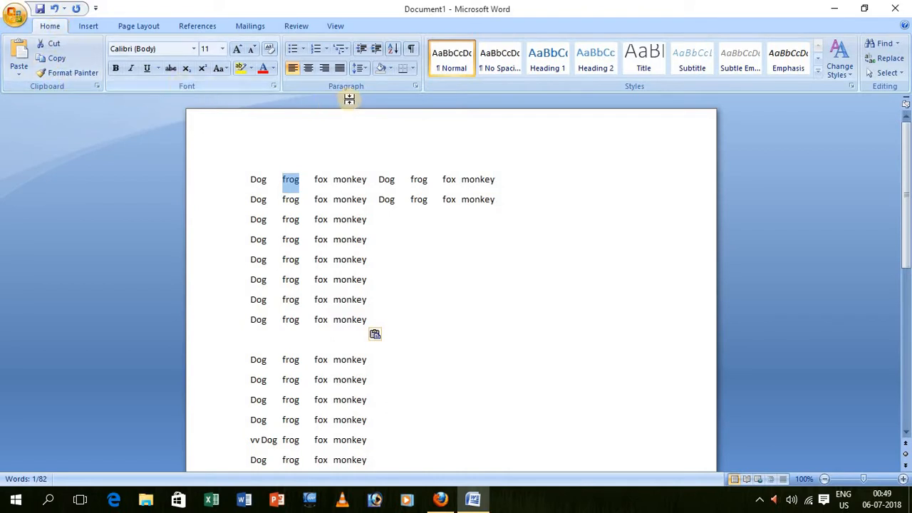
pyautogui.click(95, 26)
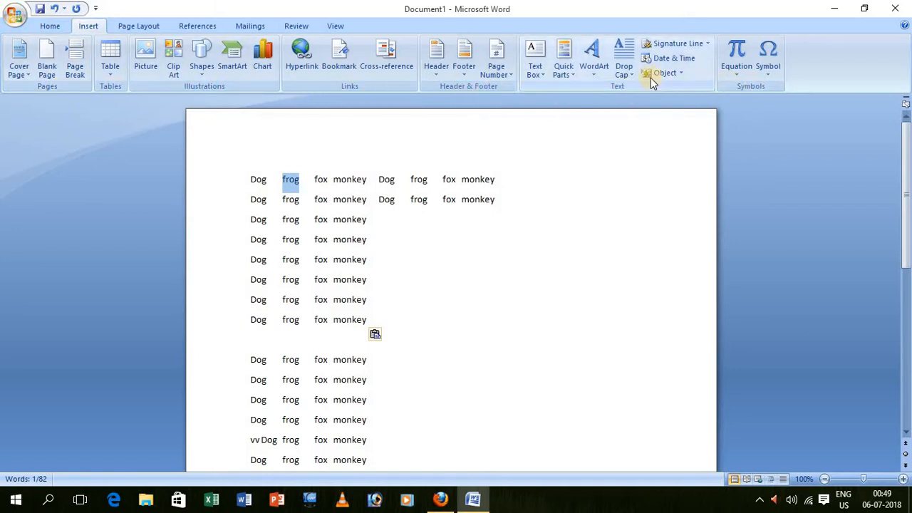
pyautogui.click(51, 25)
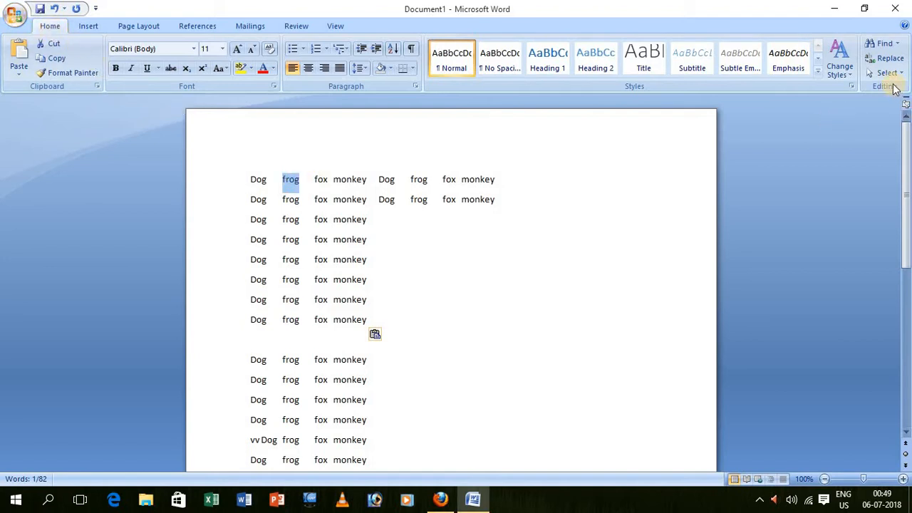
pyautogui.click(898, 47)
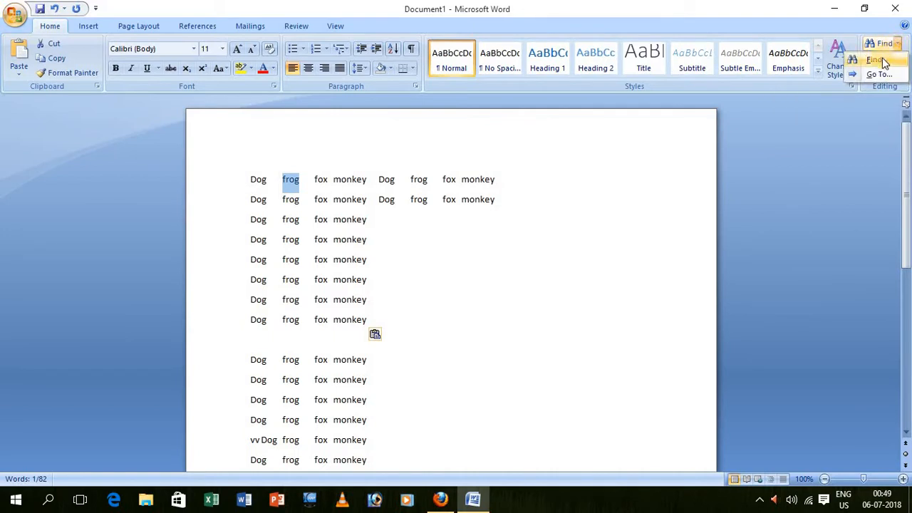
pyautogui.click(878, 60)
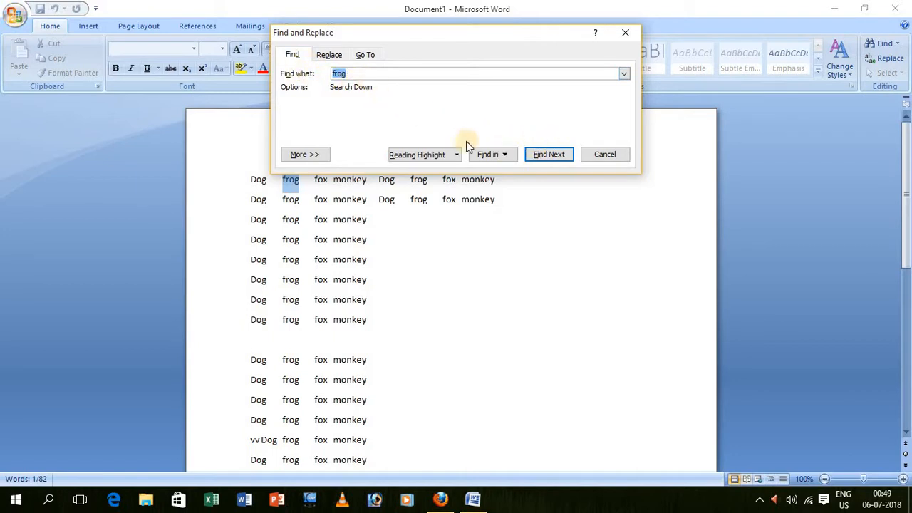
pyautogui.click(564, 159)
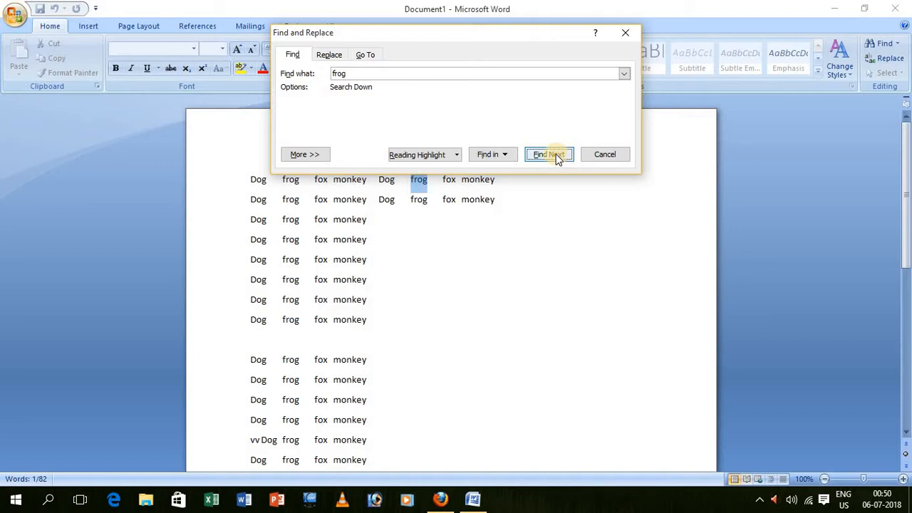
# Find and select every occurrence of "frog" throughout the document, review the matches, and close the search.
pyautogui.click(499, 153)
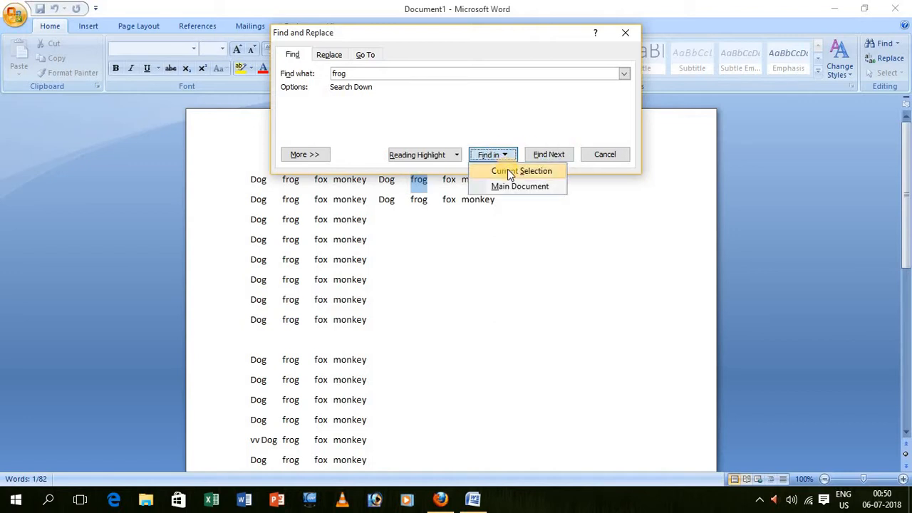
pyautogui.click(510, 172)
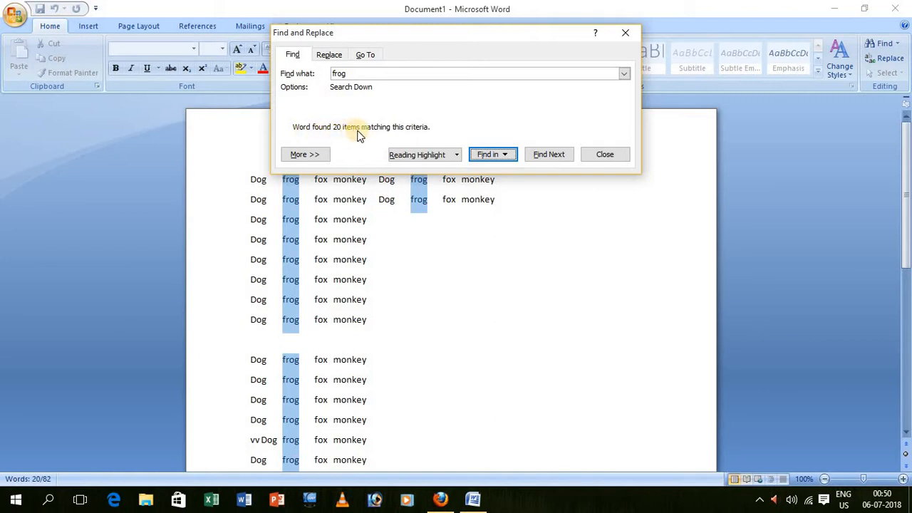
pyautogui.moveTo(411, 38); pyautogui.dragTo(353, 123)
pyautogui.scroll(-2, 297, 225)
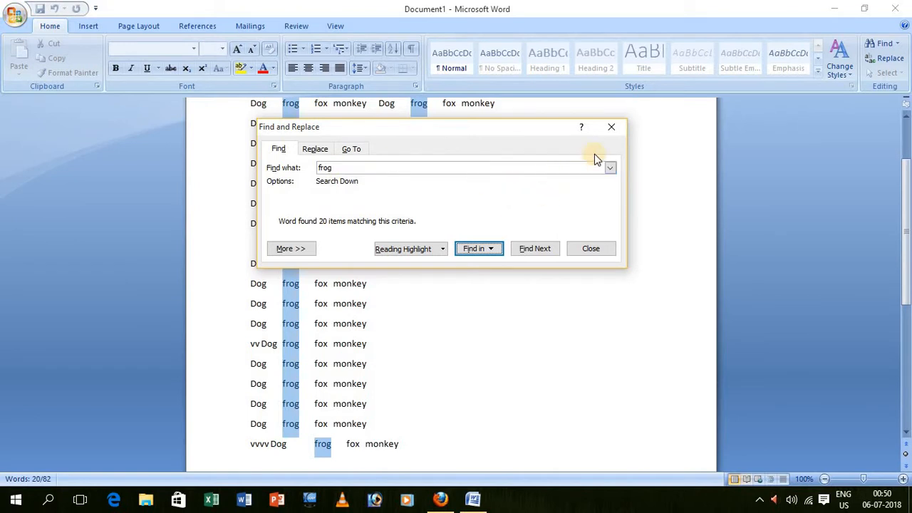
pyautogui.click(616, 126)
pyautogui.scroll(1, 498, 189)
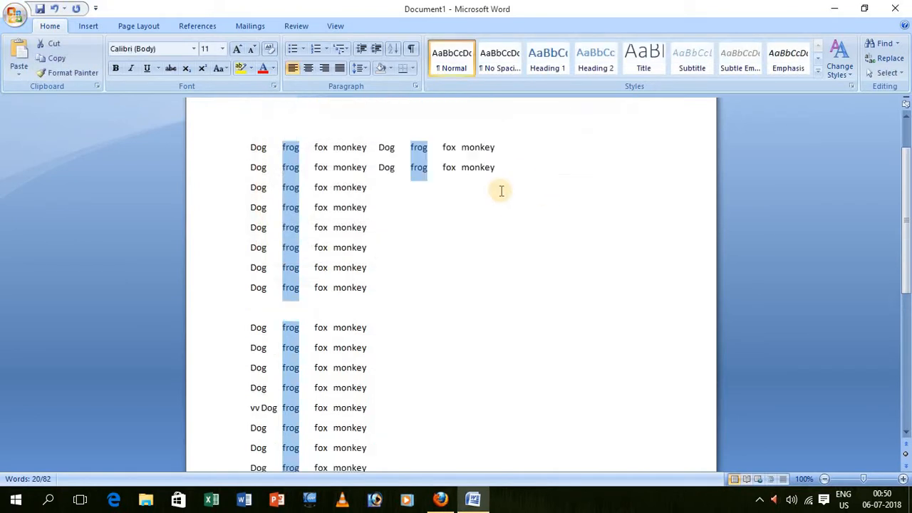
# Replace every "fox" in the document with "vox", starting from the first line and continuing the search from the beginning.
pyautogui.click(388, 226)
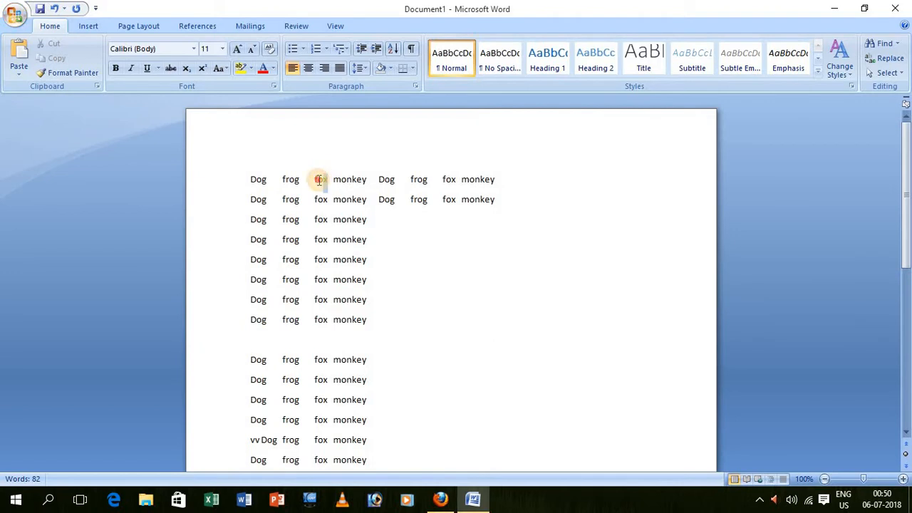
pyautogui.doubleClick(318, 180)
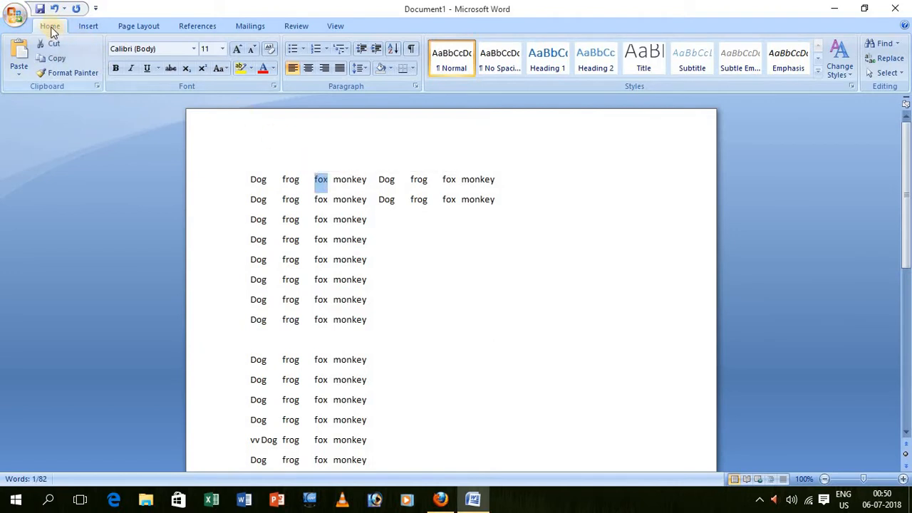
pyautogui.click(896, 63)
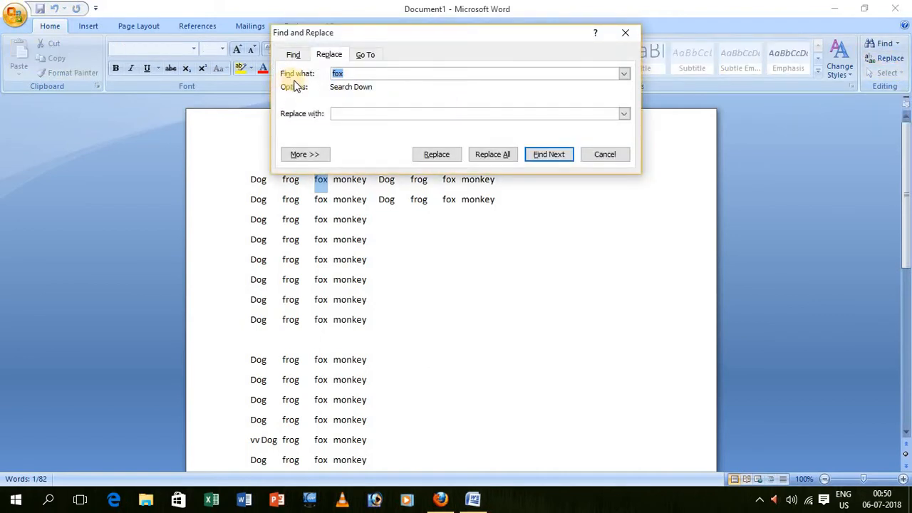
pyautogui.click(347, 114)
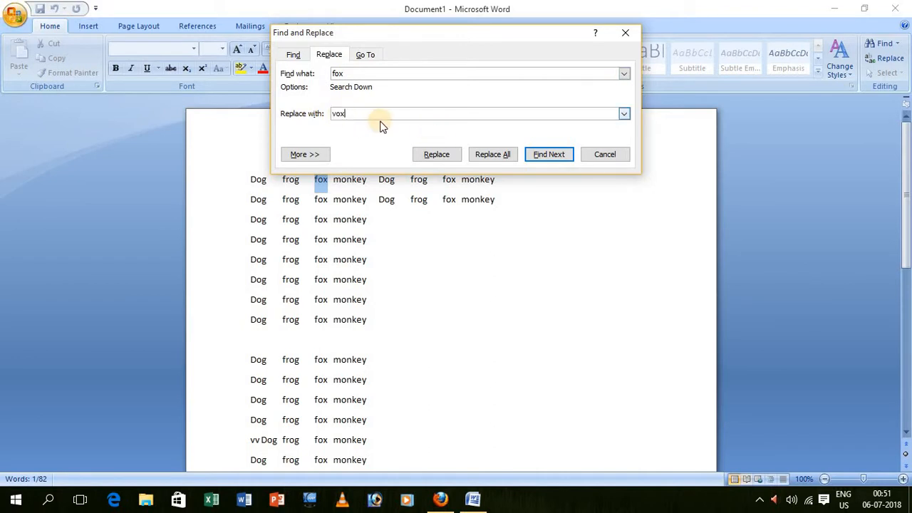
pyautogui.click(493, 155)
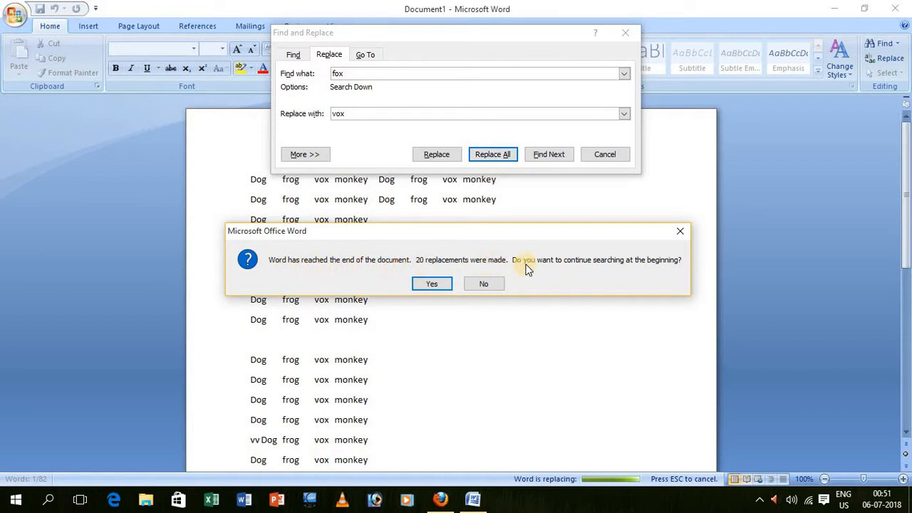
pyautogui.click(432, 284)
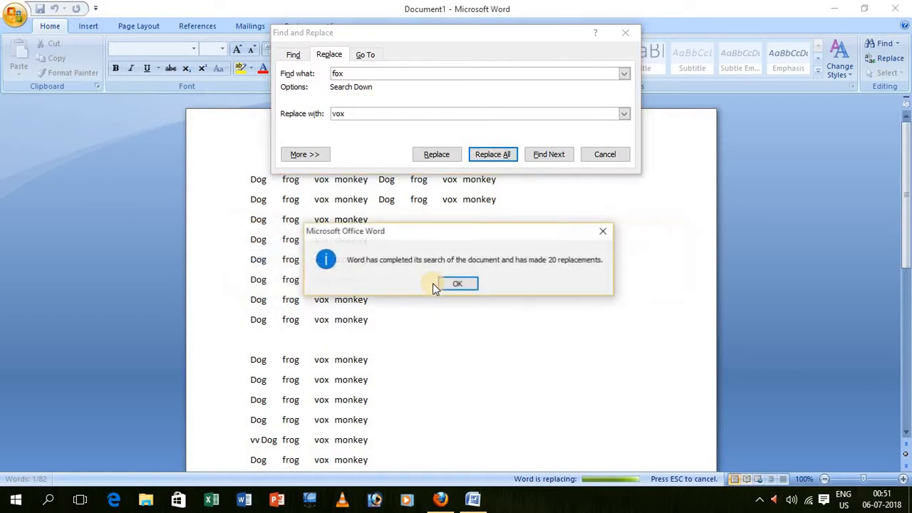
pyautogui.click(461, 281)
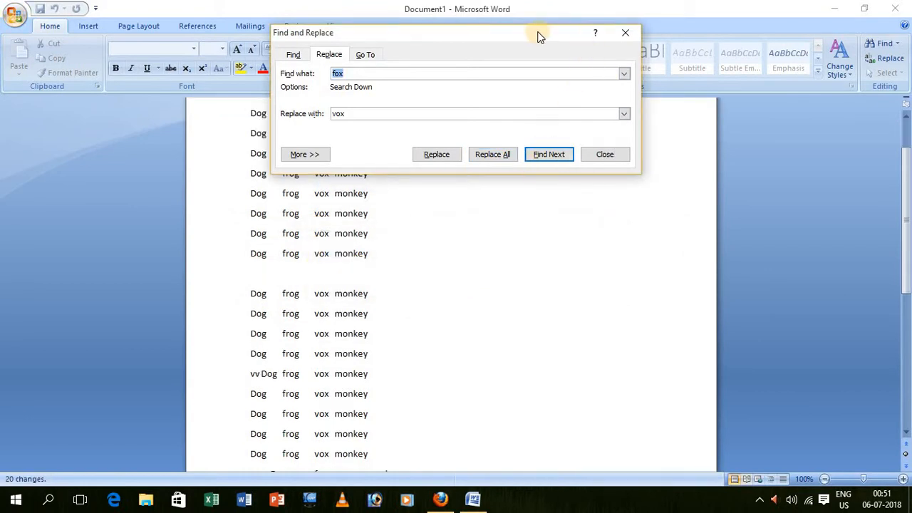
# Move the Find and Replace dialog off the text, check the replaced words in the rows, and close the dialog.
pyautogui.moveTo(539, 34); pyautogui.dragTo(846, 182)
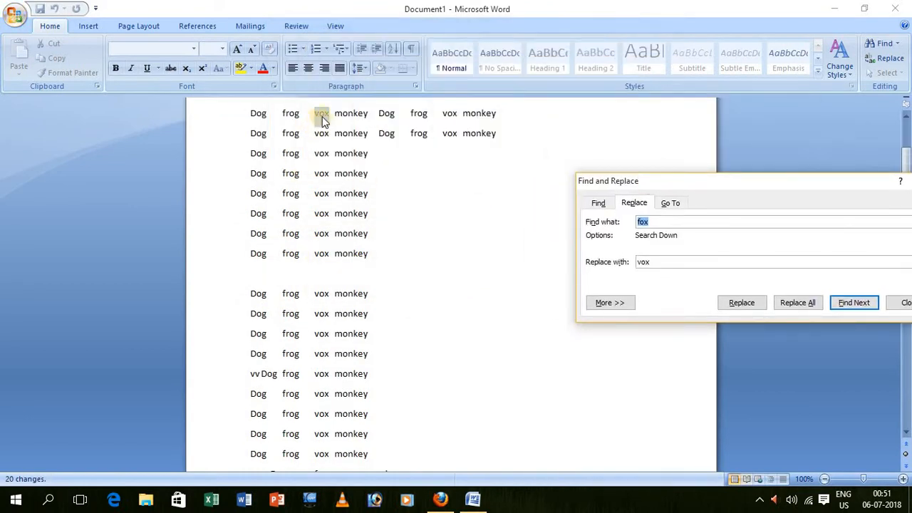
pyautogui.scroll(-1, 320, 114)
pyautogui.scroll(2, 340, 158)
pyautogui.scroll(-4, 327, 171)
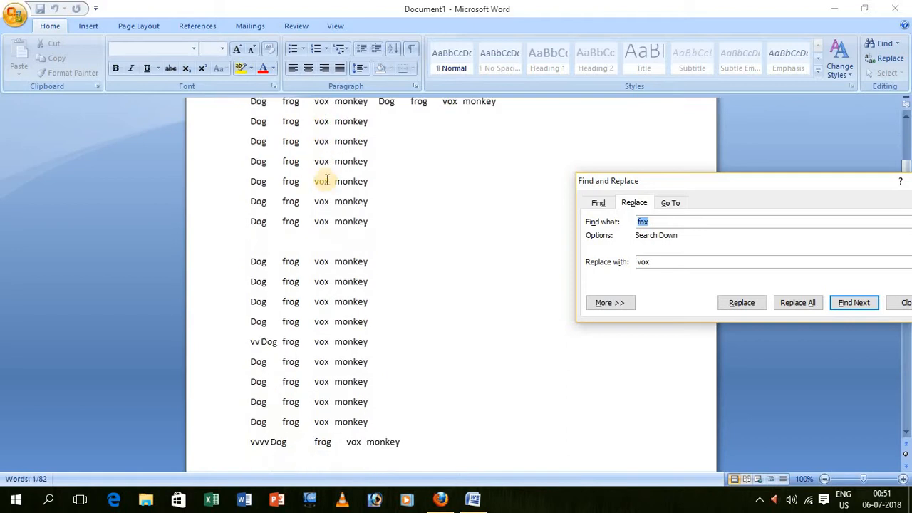
pyautogui.scroll(5, 321, 268)
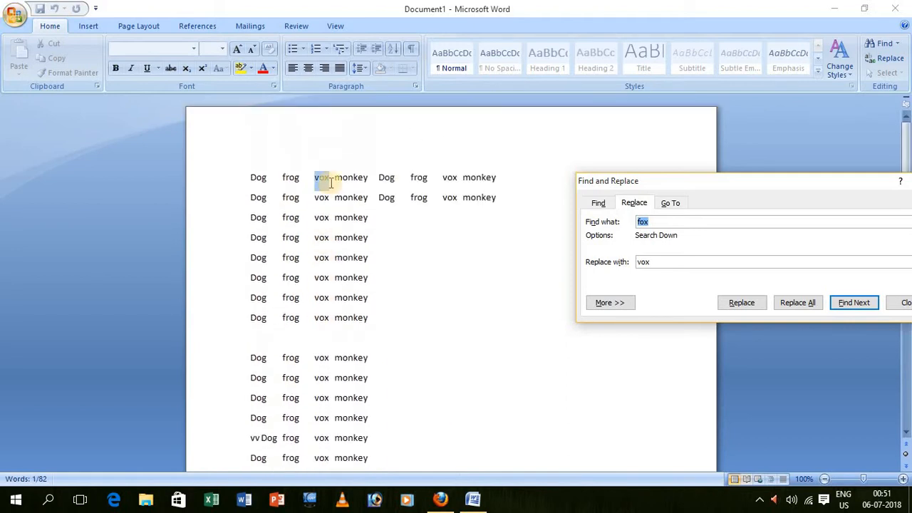
pyautogui.doubleClick(322, 179)
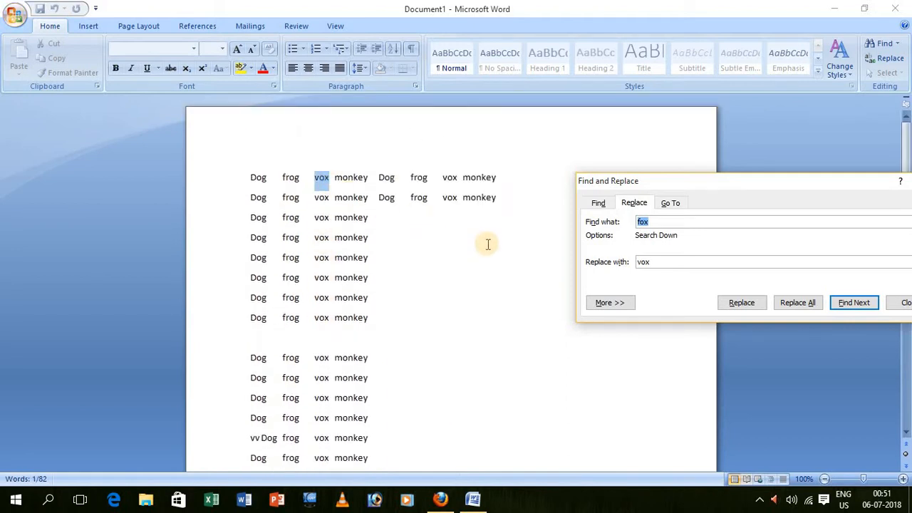
pyautogui.moveTo(613, 155); pyautogui.dragTo(661, 174)
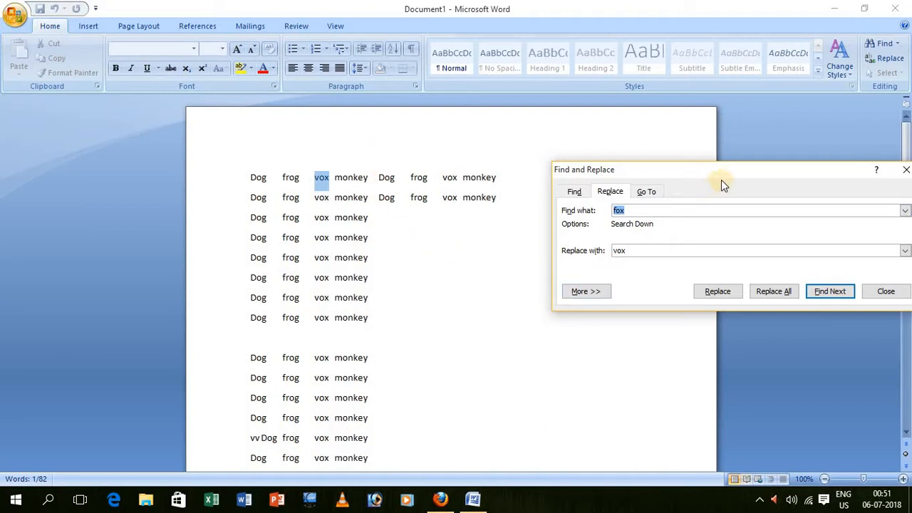
pyautogui.moveTo(721, 183); pyautogui.dragTo(498, 188)
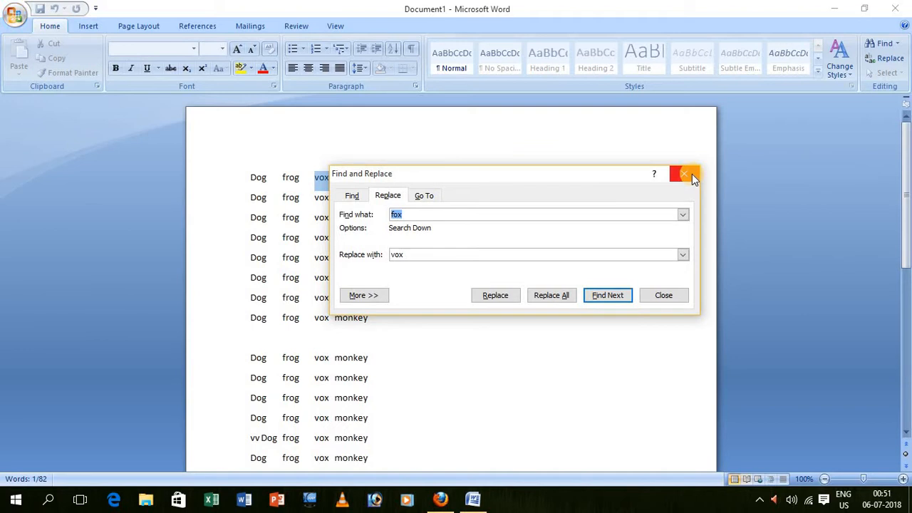
pyautogui.click(691, 174)
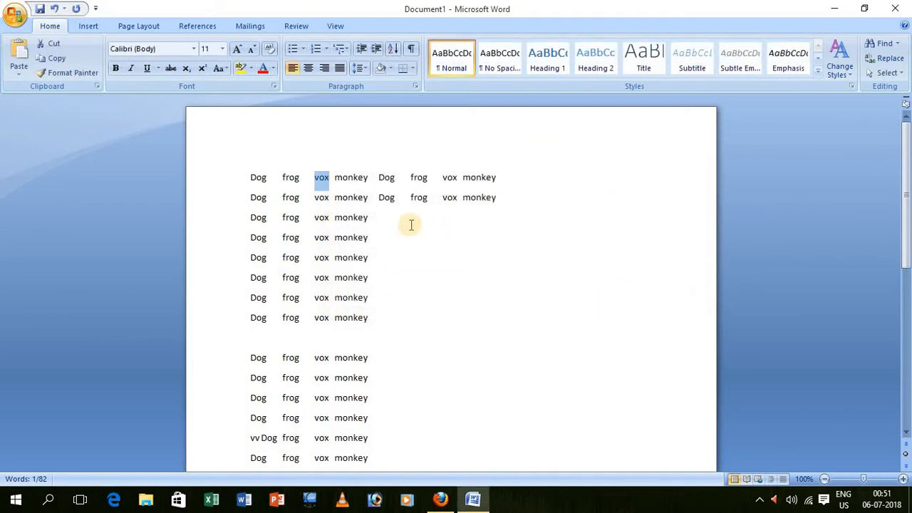
# Review all rows of the document to check the third word in each.
pyautogui.scroll(-2, 411, 225)
pyautogui.scroll(2, 420, 228)
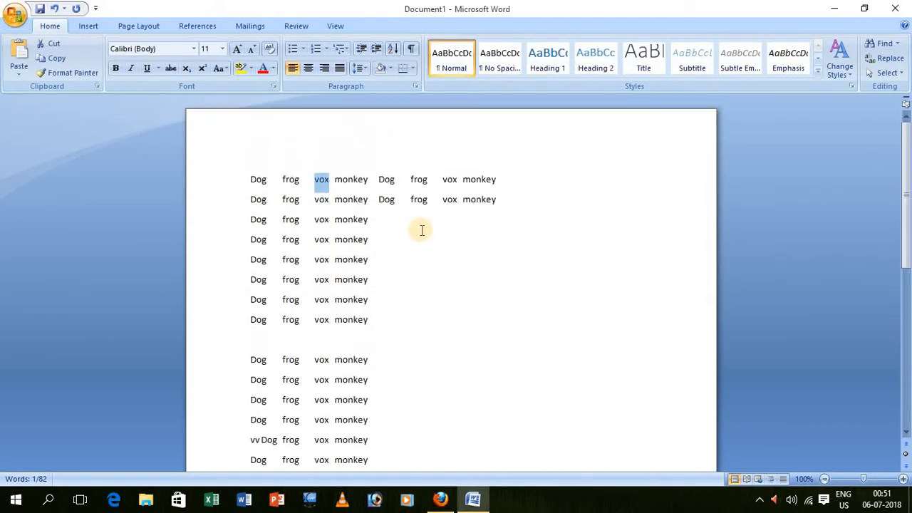
pyautogui.scroll(-1, 422, 231)
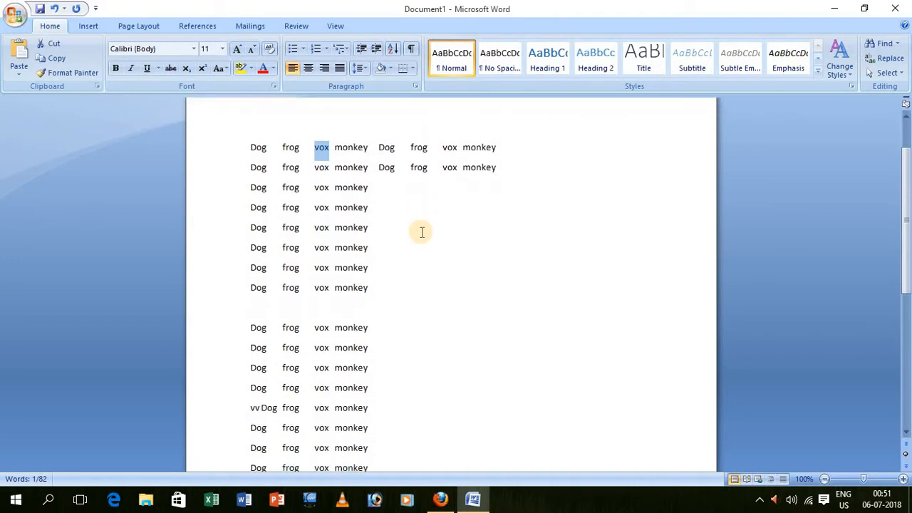
pyautogui.scroll(1, 422, 232)
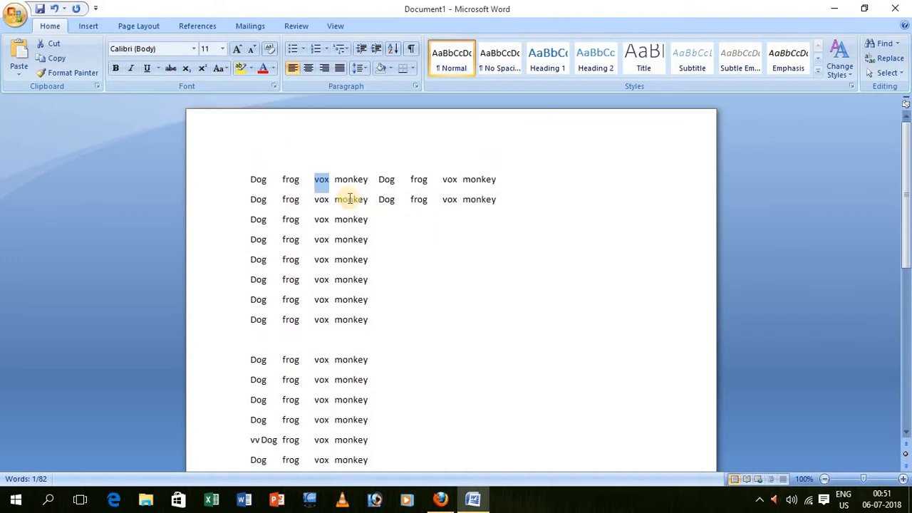
pyautogui.scroll(-3, 438, 248)
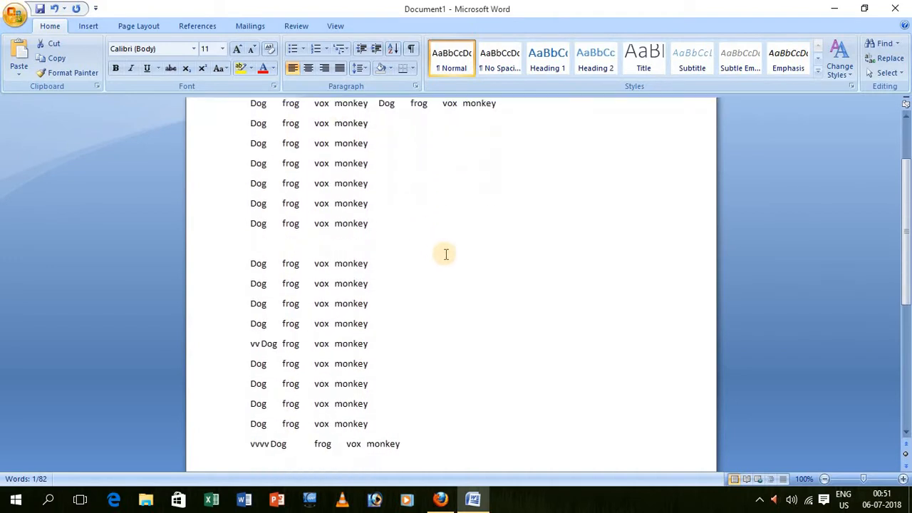
pyautogui.scroll(2, 453, 261)
pyautogui.scroll(1, 454, 261)
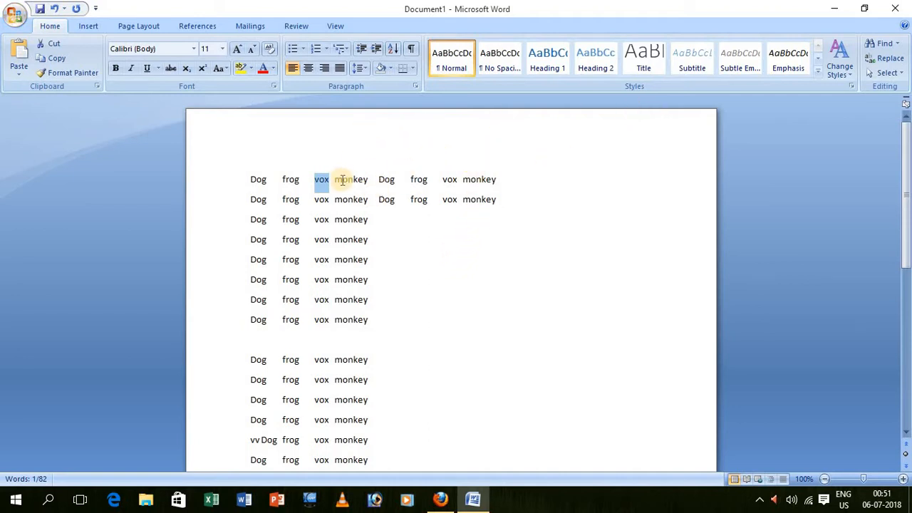
# Select "vox" in the first line, replace all its occurrences with "fox" across the whole document, and close the dialog.
pyautogui.click(392, 236)
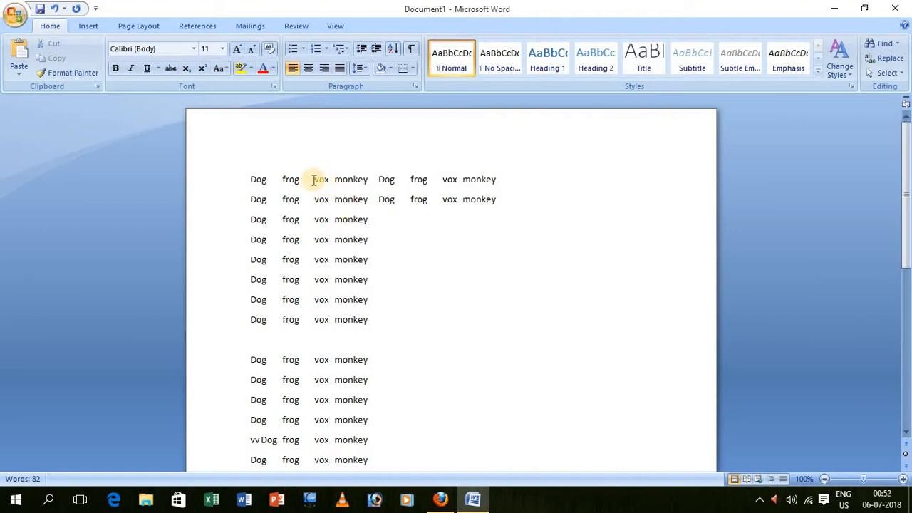
pyautogui.moveTo(314, 179); pyautogui.dragTo(330, 181)
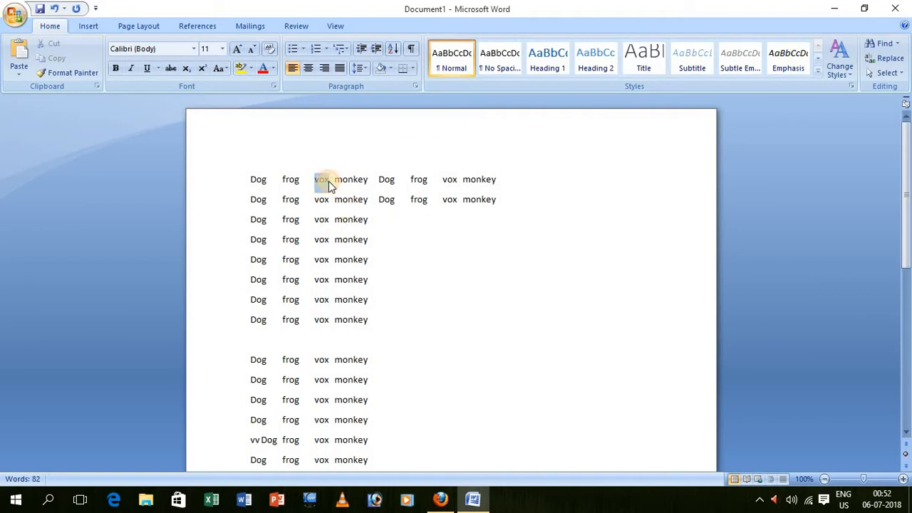
pyautogui.click(411, 238)
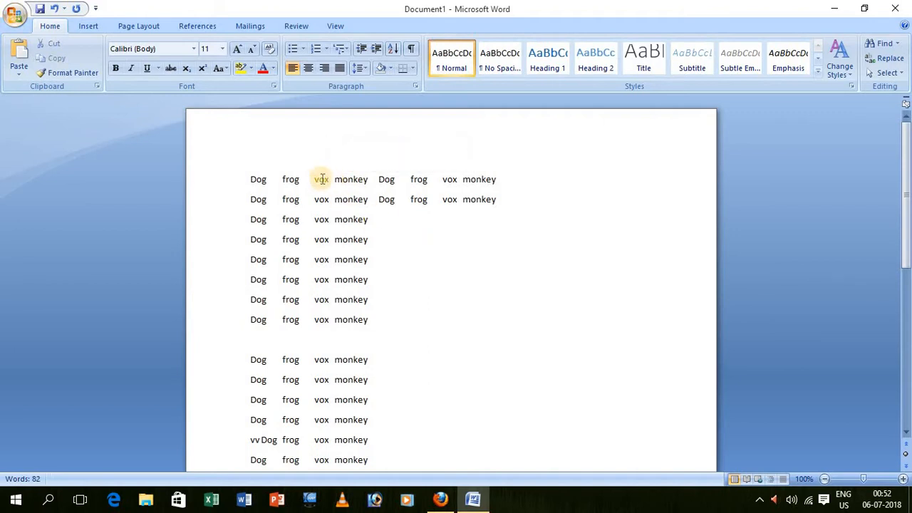
pyautogui.moveTo(314, 179); pyautogui.dragTo(331, 186)
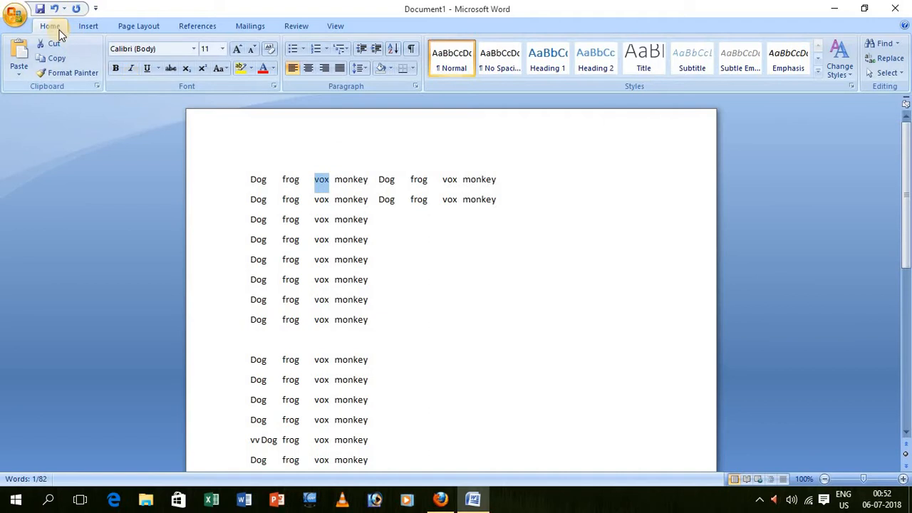
pyautogui.click(888, 62)
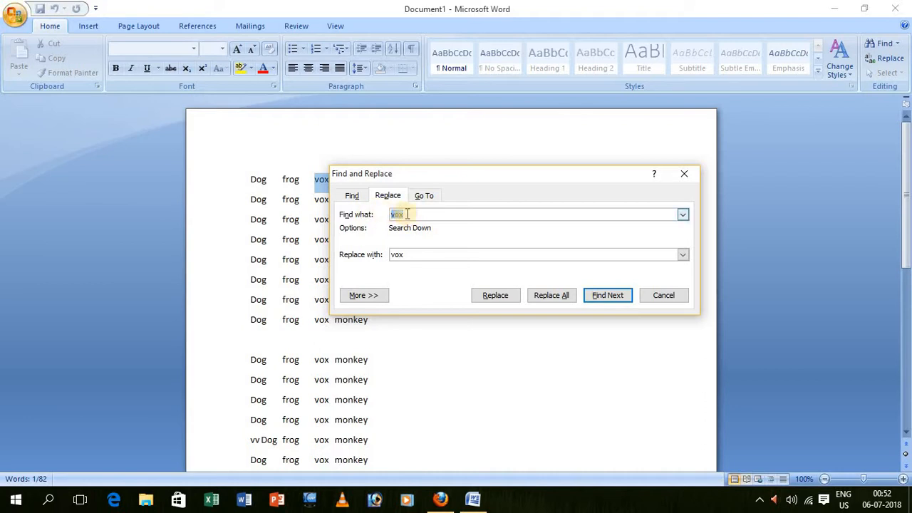
pyautogui.click(415, 256)
pyautogui.moveTo(412, 254); pyautogui.dragTo(377, 255)
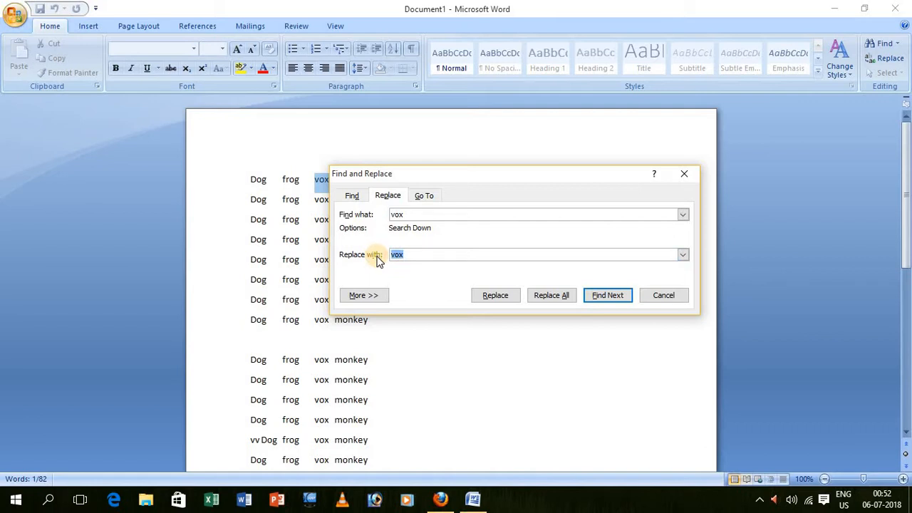
pyautogui.write('fox')
pyautogui.click(550, 296)
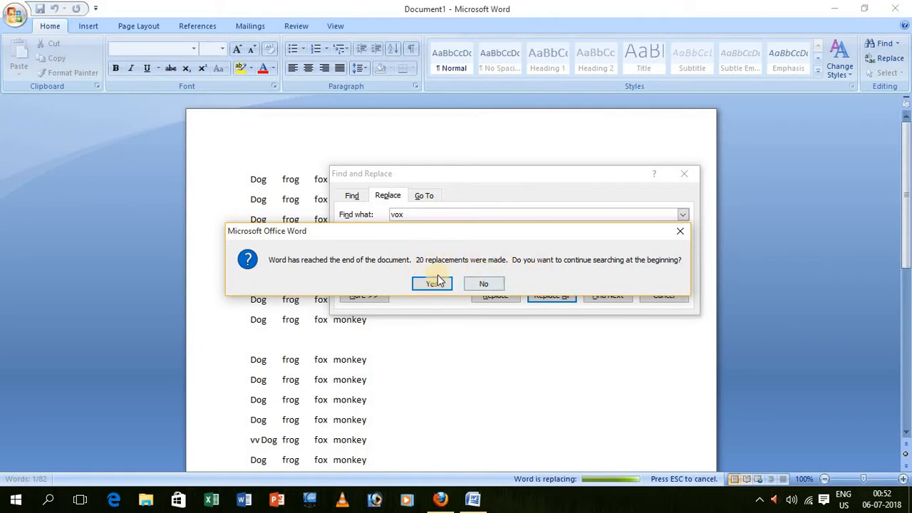
pyautogui.click(433, 282)
pyautogui.click(464, 283)
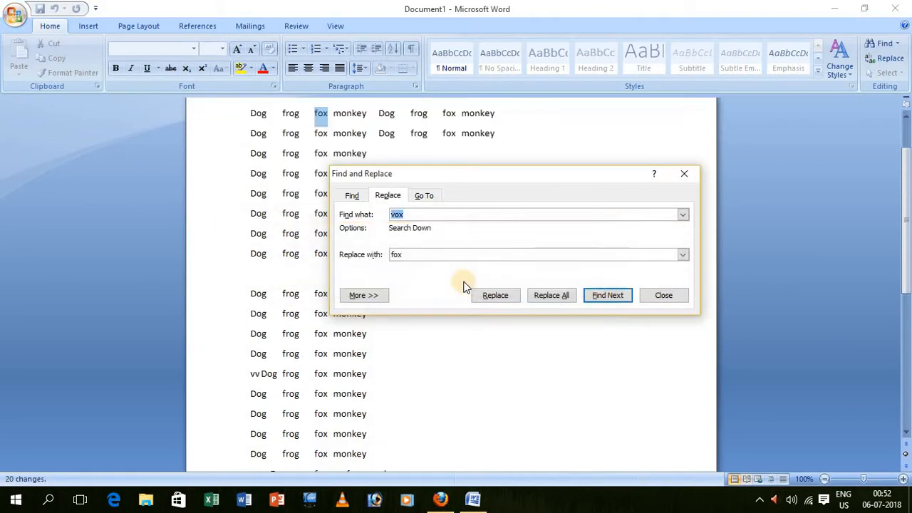
pyautogui.click(663, 295)
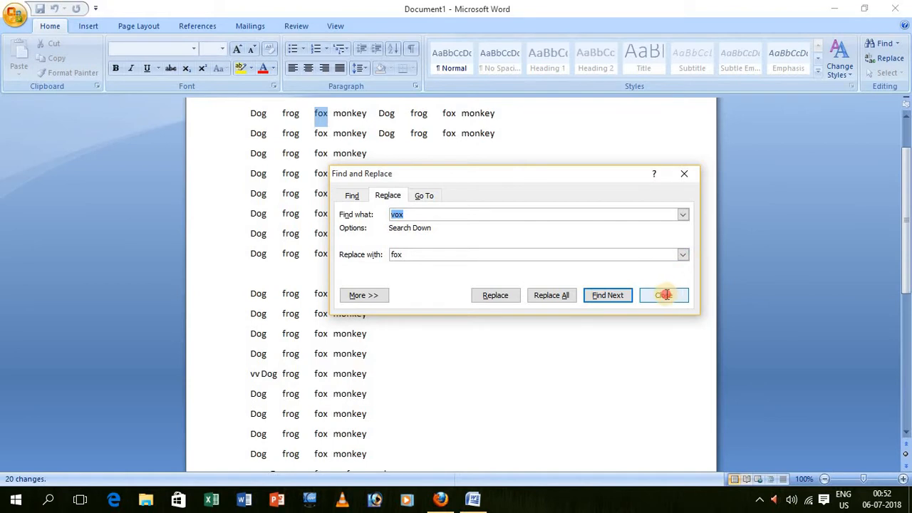
# Look through the whole document from the first row to the last to check the restored "fox" words.
pyautogui.scroll(2, 358, 234)
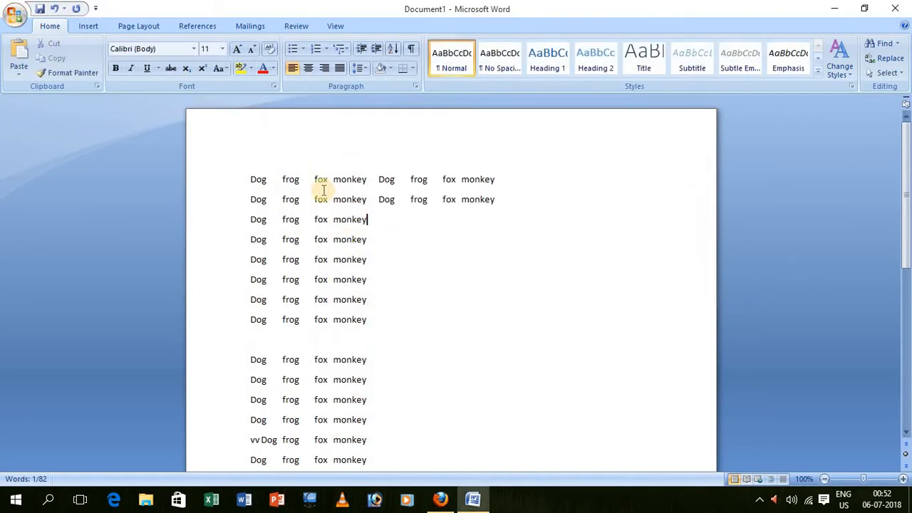
pyautogui.click(326, 184)
pyautogui.scroll(-2, 326, 185)
pyautogui.scroll(1, 320, 285)
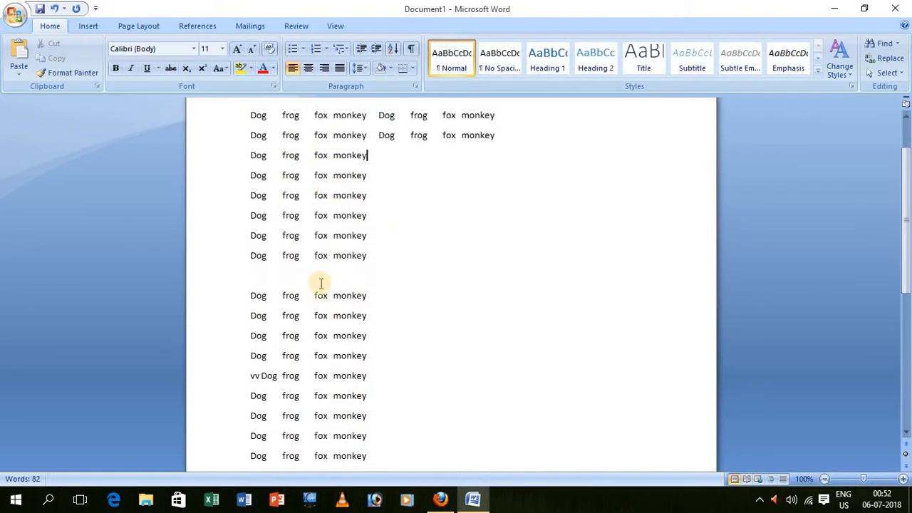
pyautogui.scroll(-5, 325, 306)
pyautogui.scroll(2, 341, 310)
pyautogui.scroll(5, 340, 305)
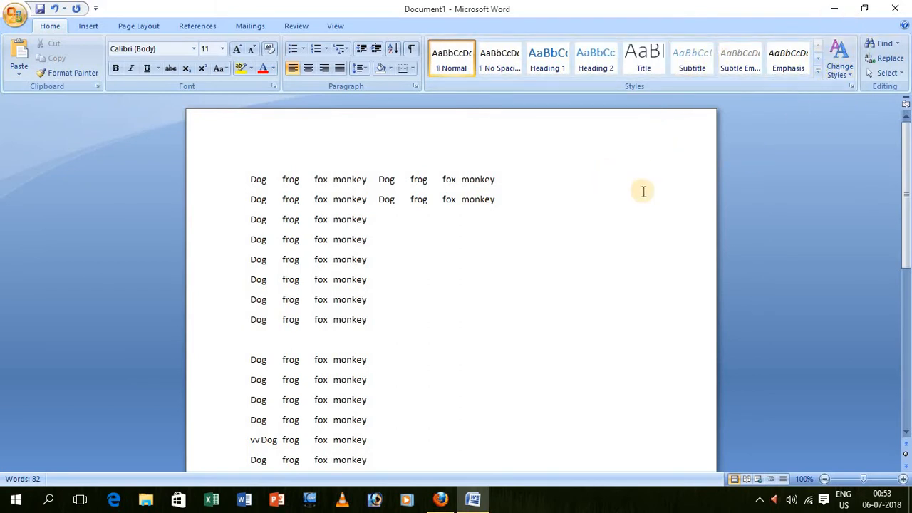
pyautogui.scroll(-2, 560, 209)
pyautogui.scroll(-2, 562, 211)
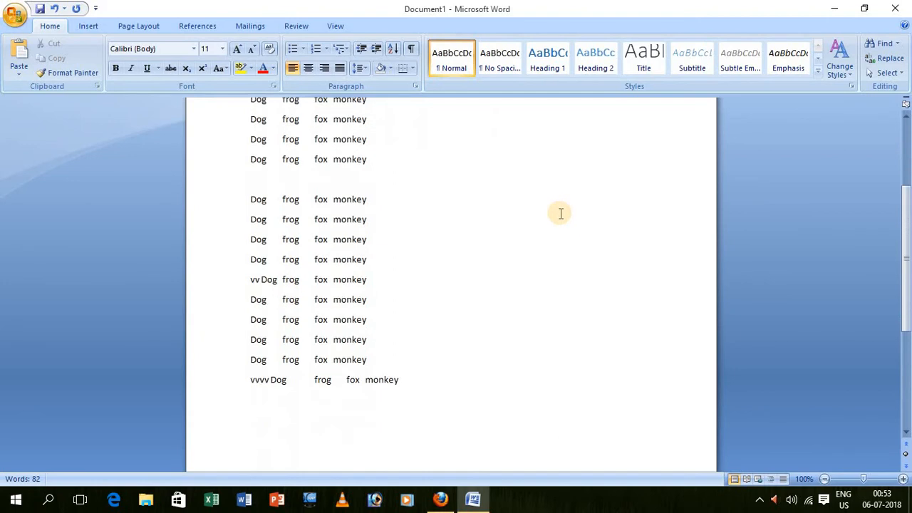